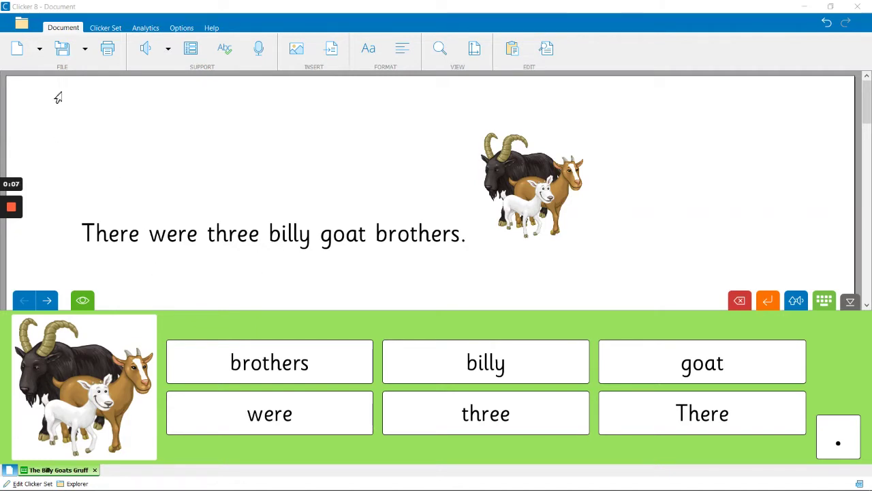
Step: Start saving the document to the Desktop under the file name MyWork
{"action": "left_click", "coordinate": [84, 59]}
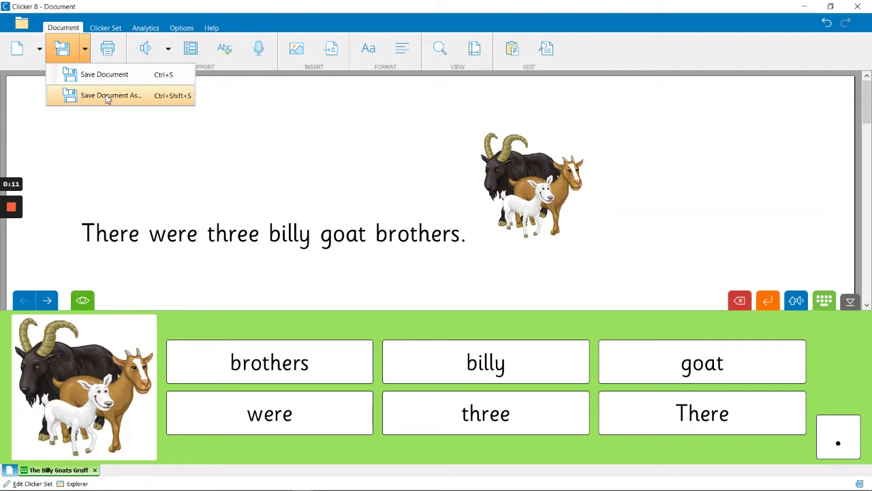
{"action": "left_click", "coordinate": [85, 96]}
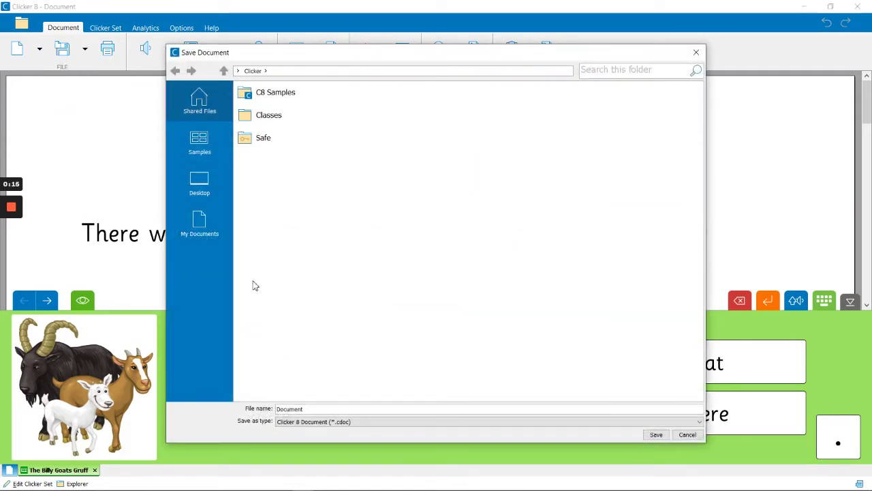
{"action": "left_click", "coordinate": [198, 192]}
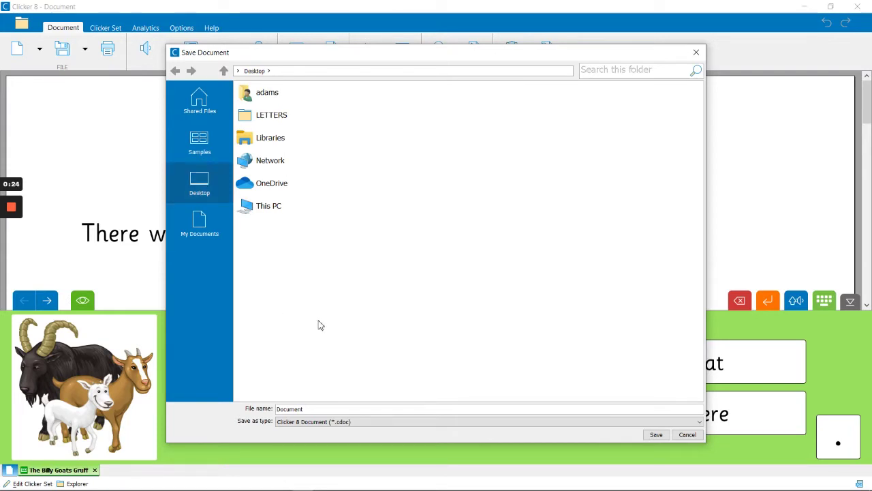
{"action": "left_click_drag", "start_coordinate": [309, 408], "coordinate": [276, 408]}
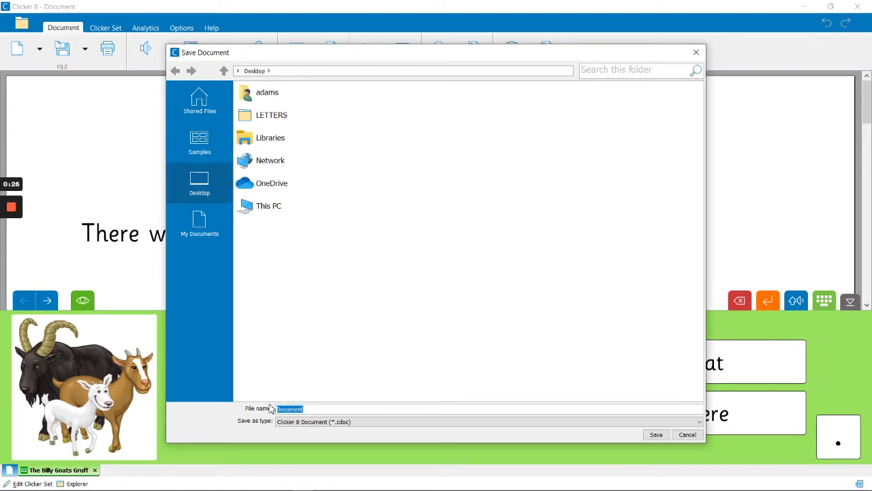
{"action": "type", "text": "mYwOIR"}
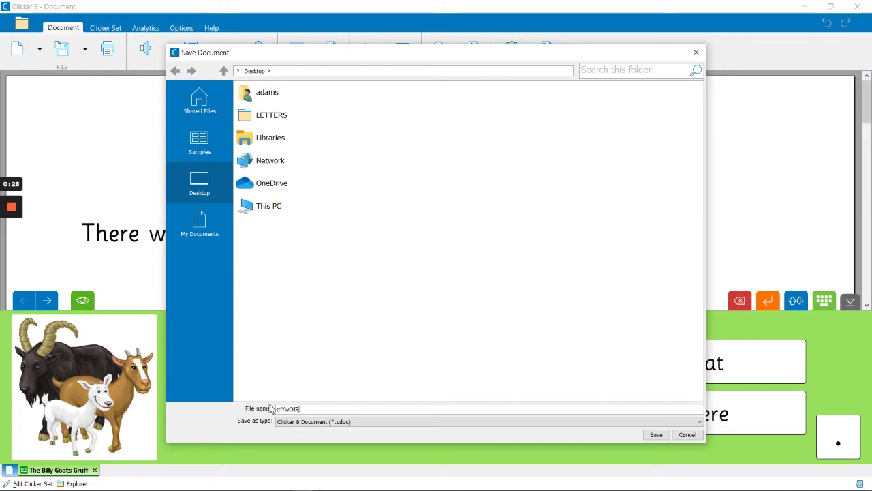
{"action": "key", "text": "BackSpace"}
{"action": "key", "text": "BackSpace"}
{"action": "key", "text": "BackSpace"}
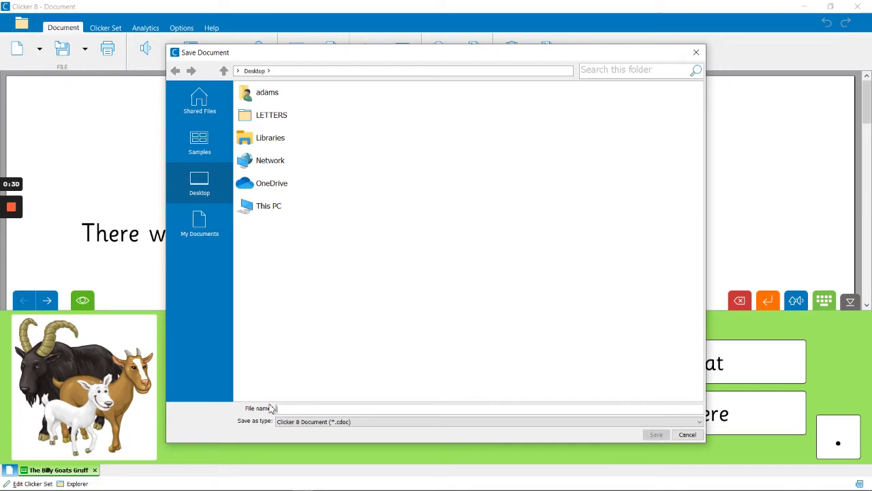
{"action": "type", "text": "MyWork"}
Step: Set the file type to PDF, save MyWork.pdf, and minimise Clicker 8
{"action": "left_click", "coordinate": [304, 422]}
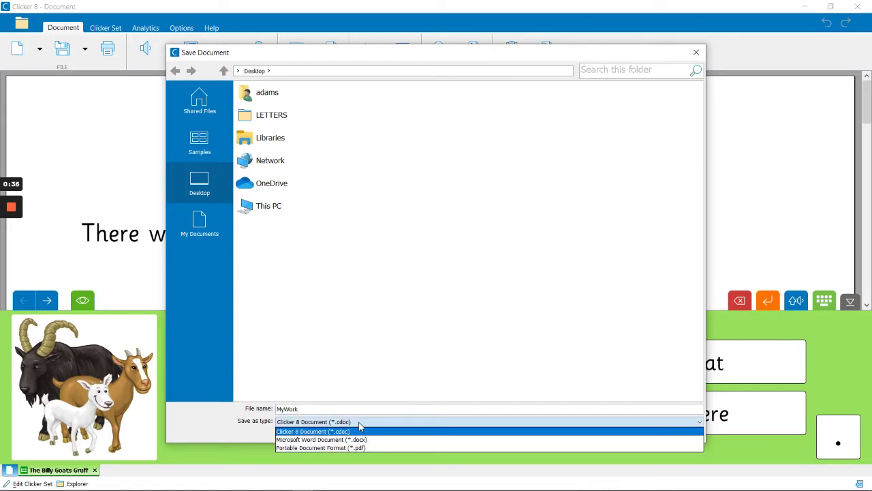
{"action": "left_click", "coordinate": [346, 447]}
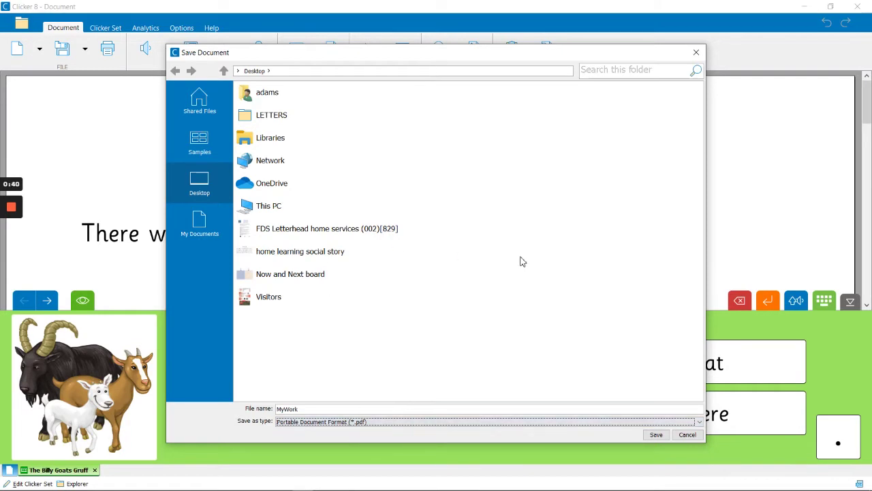
{"action": "left_click", "coordinate": [655, 434]}
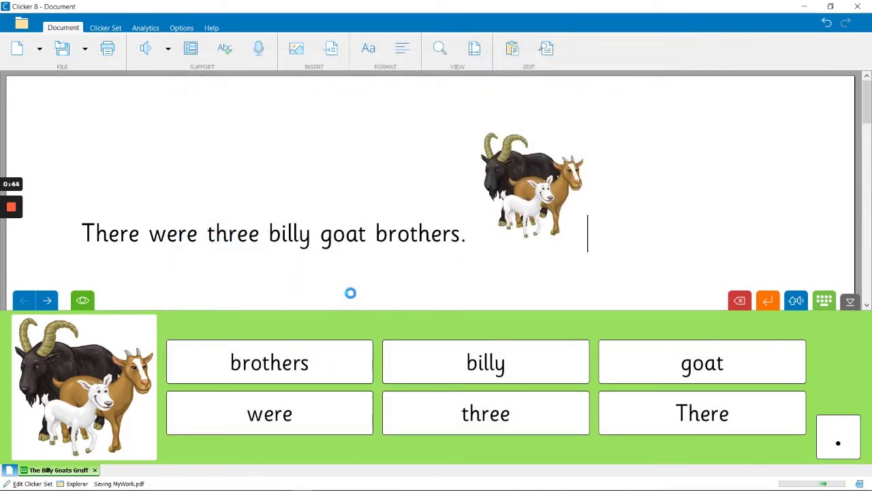
{"action": "left_click", "coordinate": [805, 7]}
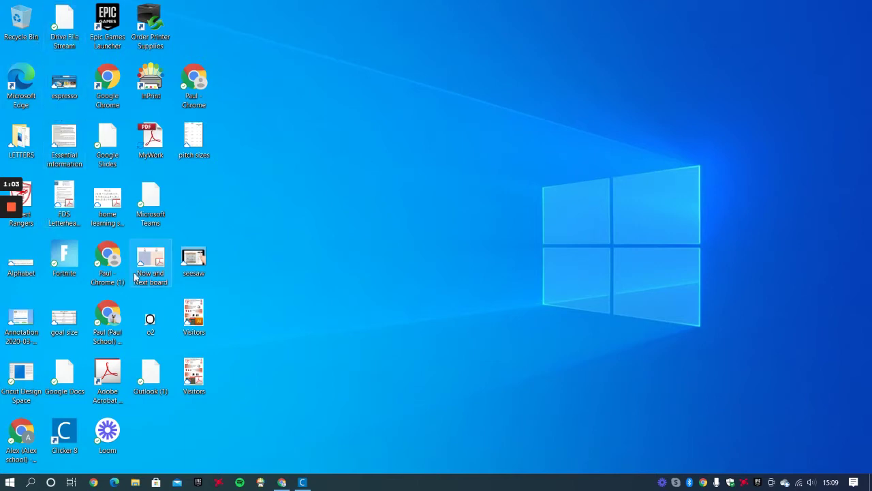
Step: Open MyWork.pdf from the desktop in Adobe Acrobat Pro
{"action": "double_click", "coordinate": [154, 139]}
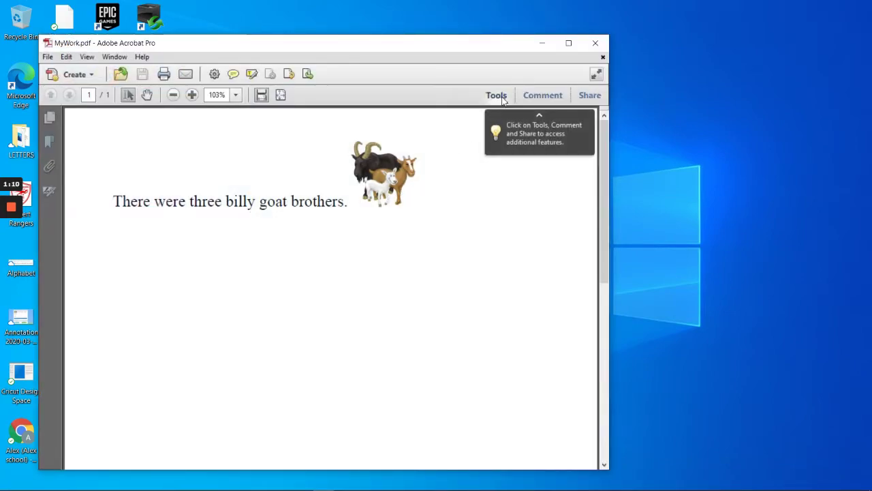
Step: Close Acrobat and move the MyWork icon to an empty desktop spot
{"action": "left_click", "coordinate": [594, 43]}
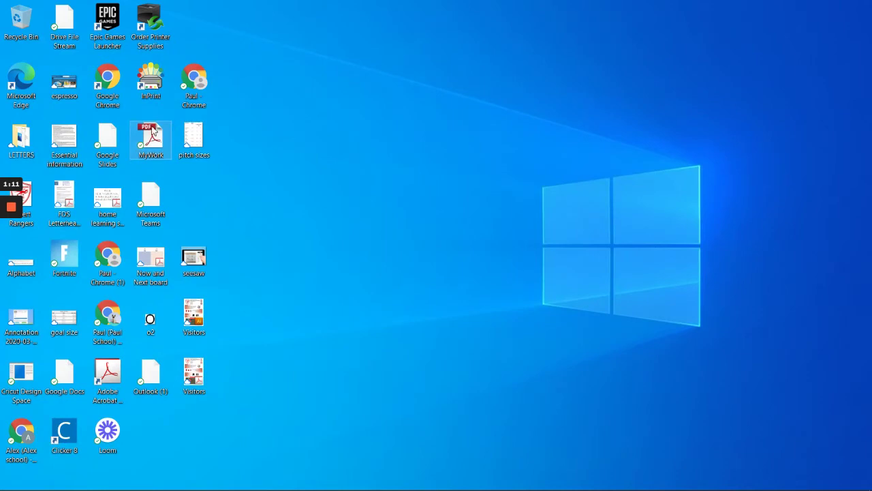
{"action": "left_click_drag", "start_coordinate": [147, 143], "coordinate": [440, 145]}
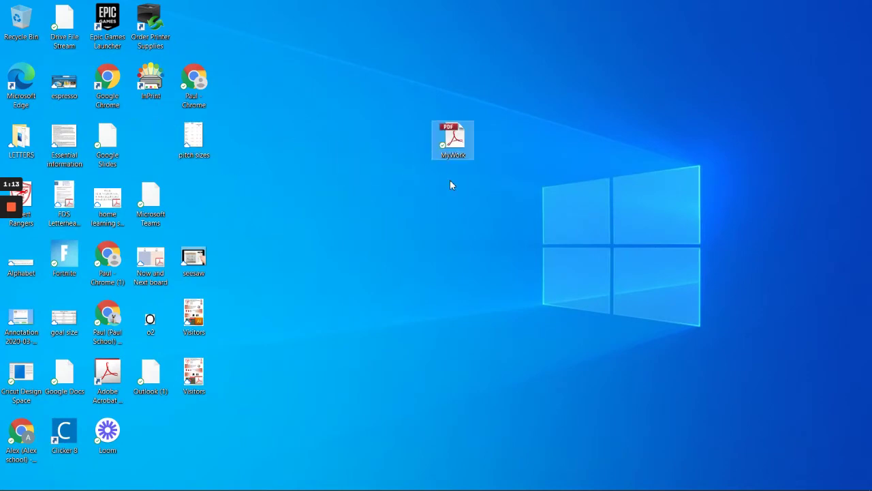
{"action": "mouse_move", "coordinate": [347, 489]}
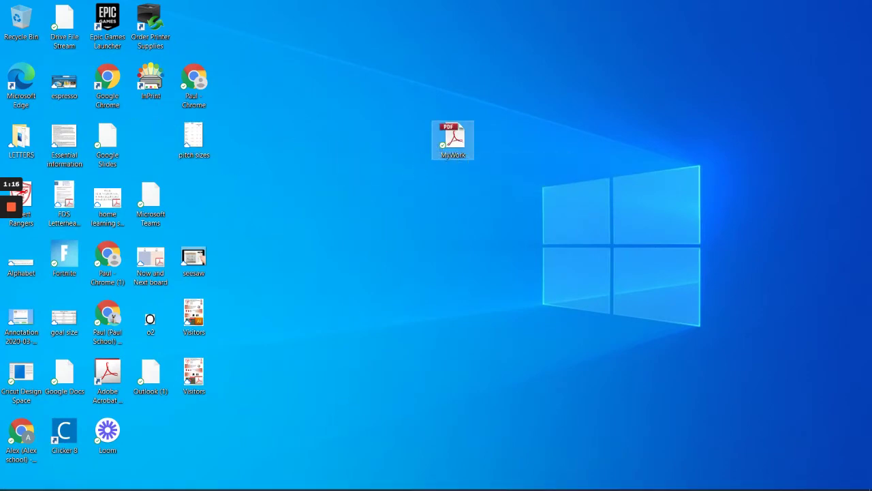
Step: In Seesaw, add the student's file-upload response to the Test – introducing Shape Coding activity
{"action": "left_click", "coordinate": [282, 482]}
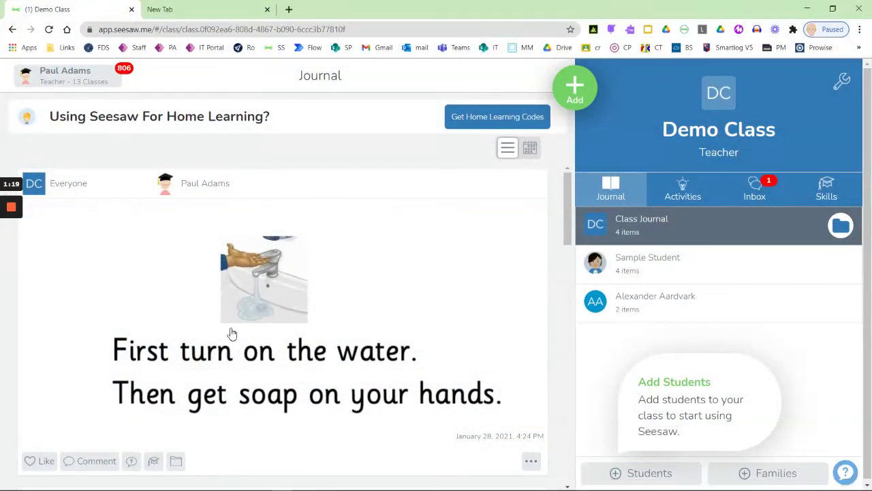
{"action": "left_click", "coordinate": [681, 193]}
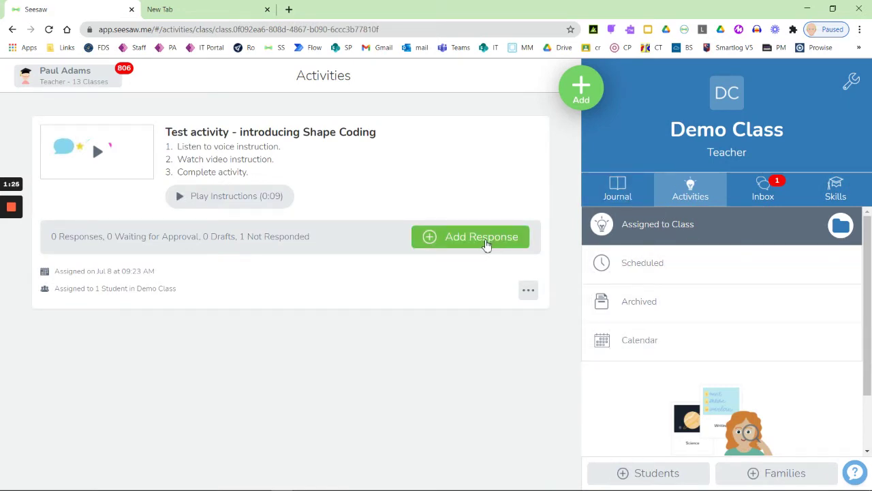
{"action": "left_click", "coordinate": [486, 246]}
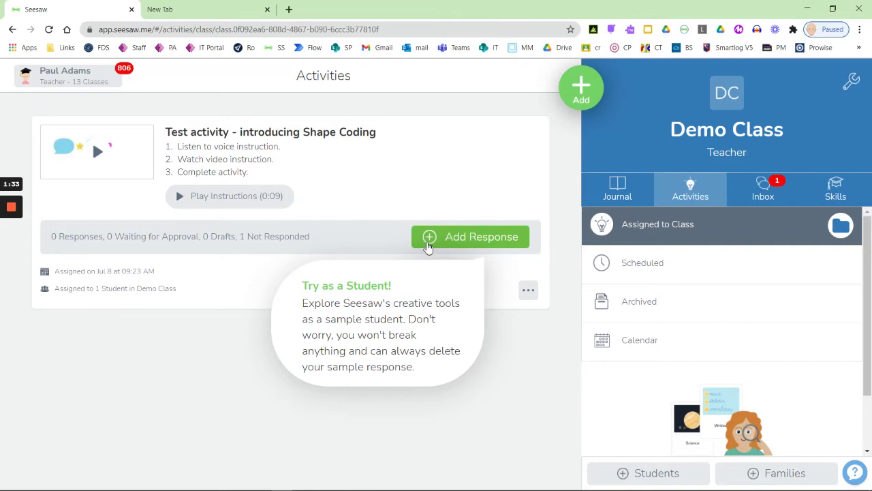
{"action": "left_click", "coordinate": [427, 244]}
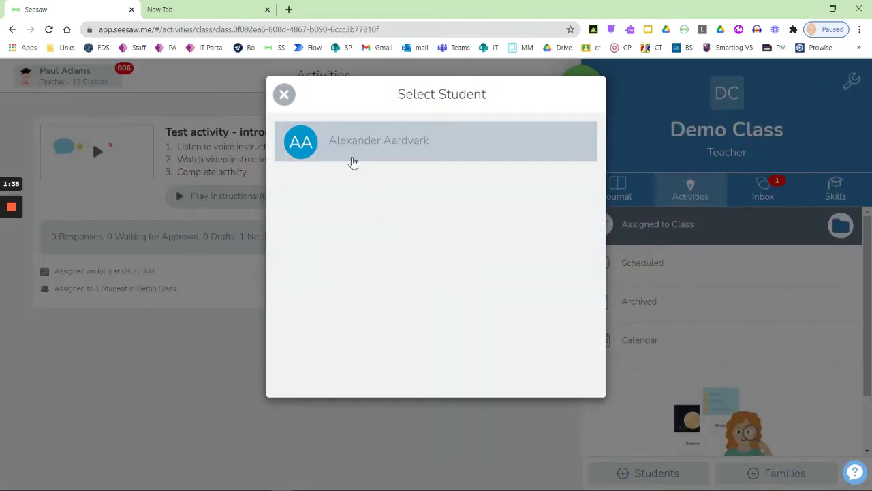
{"action": "left_click", "coordinate": [352, 158]}
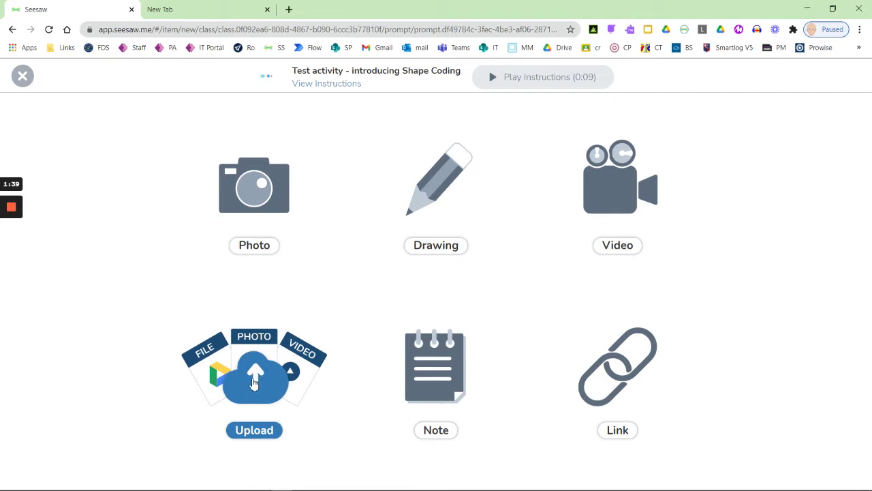
{"action": "left_click", "coordinate": [254, 383]}
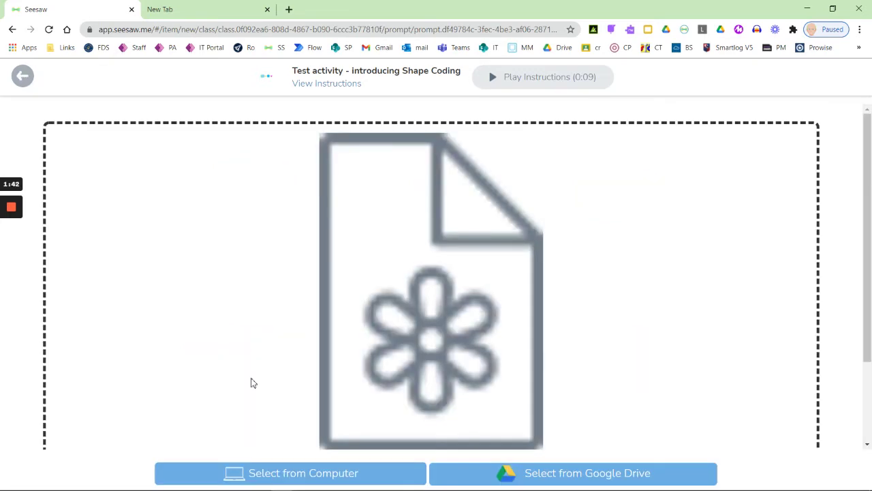
Step: Upload MyWork.pdf from the Desktop as the response, submit it, and return to Clicker 8
{"action": "left_click", "coordinate": [275, 473]}
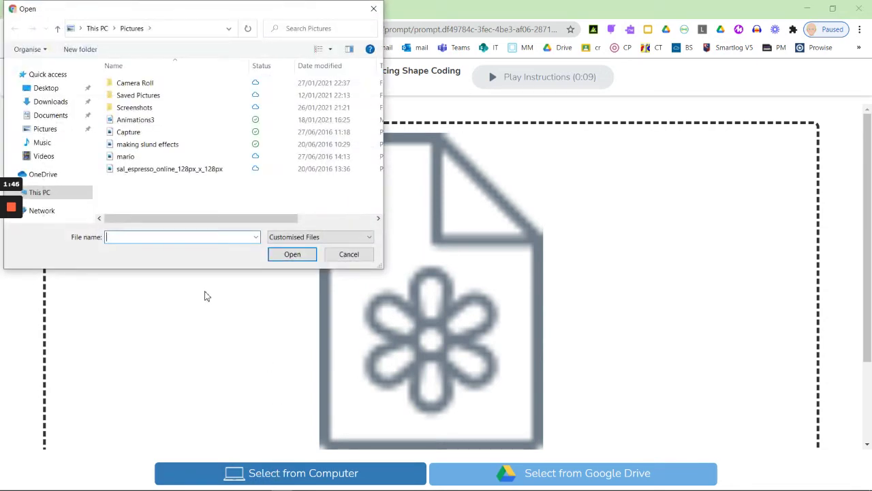
{"action": "left_click", "coordinate": [44, 90]}
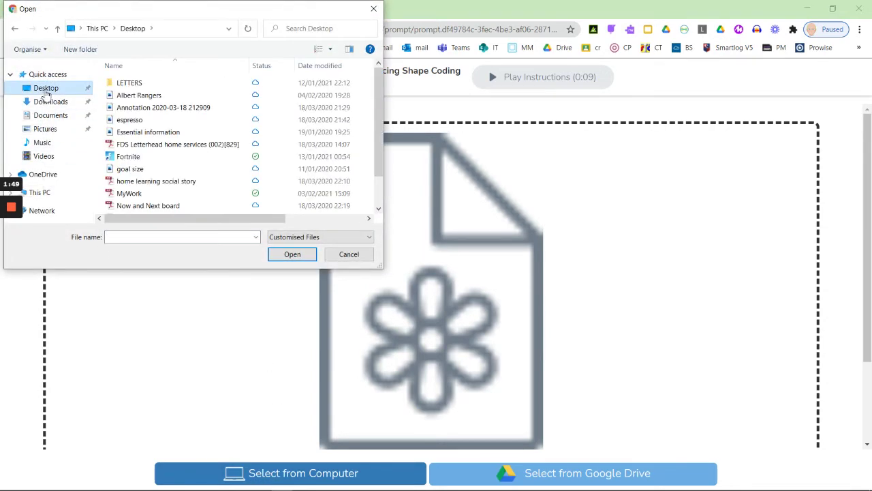
{"action": "double_click", "coordinate": [128, 194]}
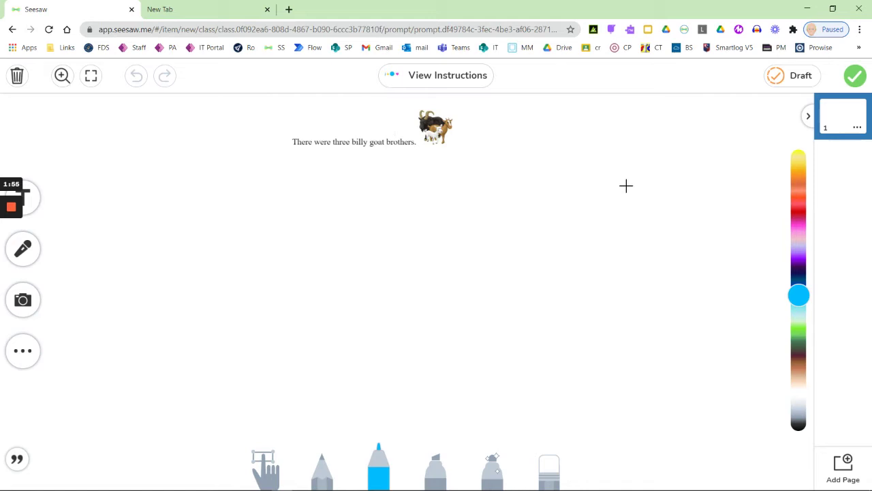
{"action": "left_click", "coordinate": [859, 80]}
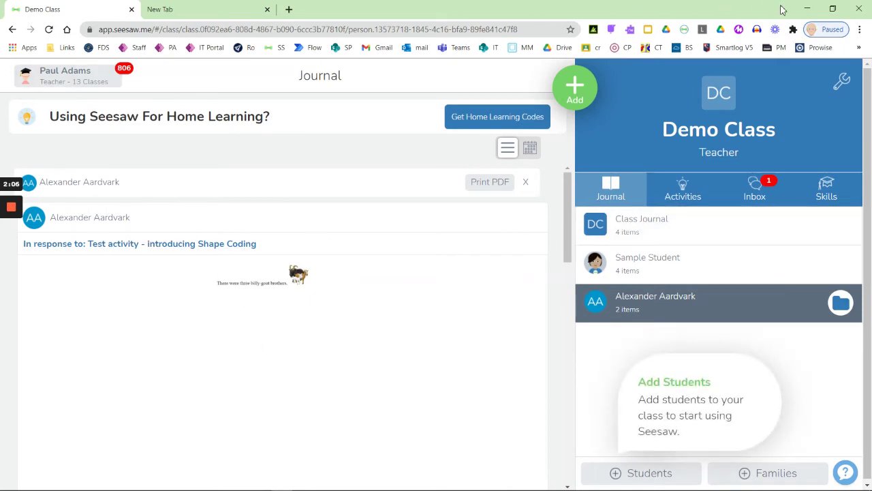
{"action": "left_click", "coordinate": [807, 9]}
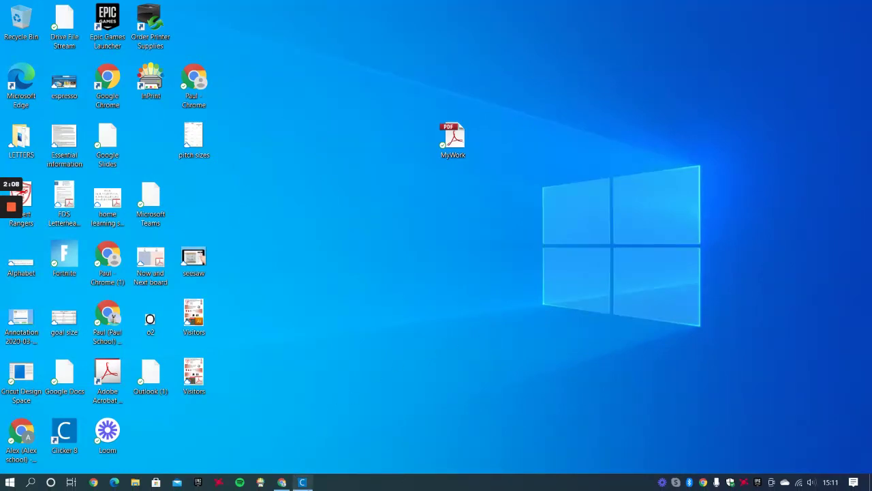
{"action": "left_click", "coordinate": [303, 482]}
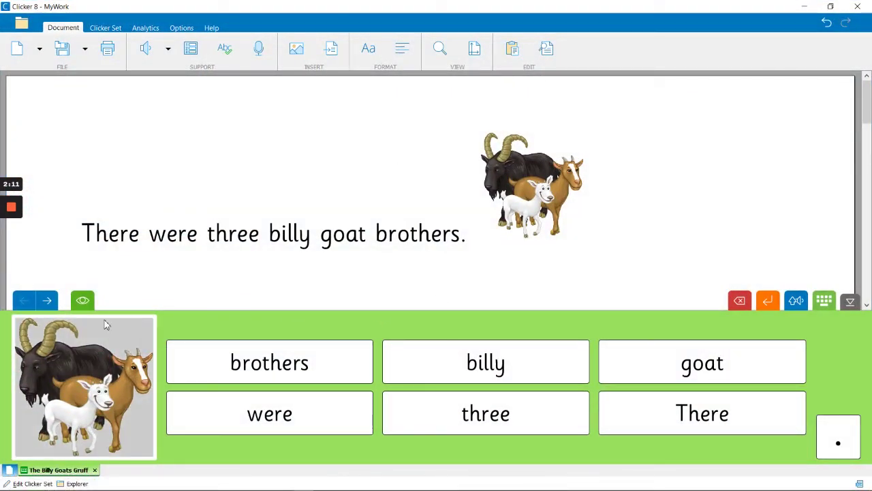
Step: Move to the next word set and view the model sentence, then close it
{"action": "left_click", "coordinate": [45, 301]}
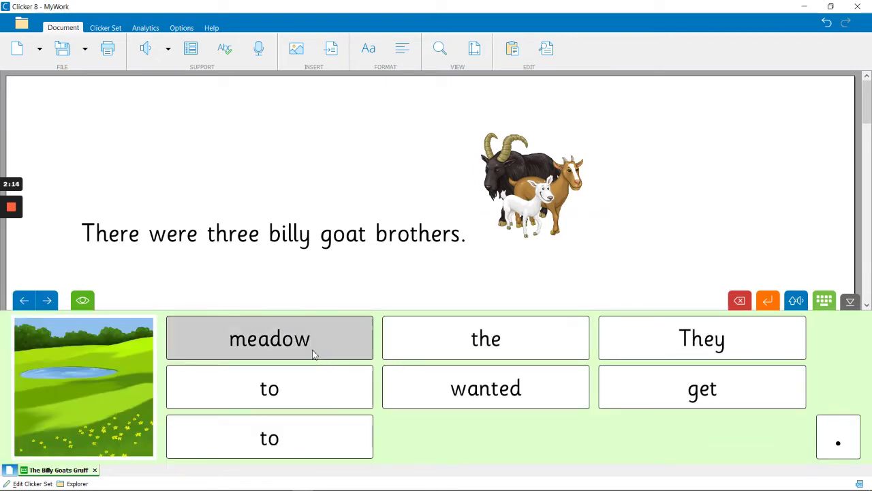
{"action": "left_click", "coordinate": [83, 301]}
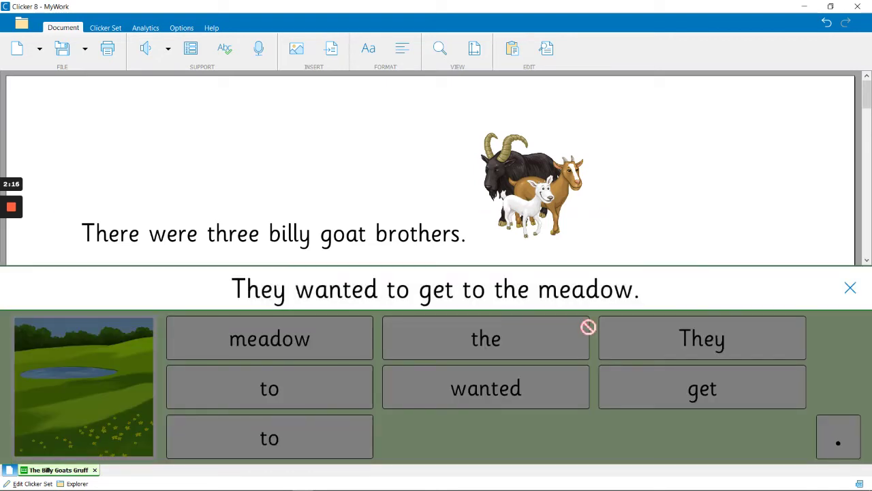
{"action": "left_click", "coordinate": [851, 288]}
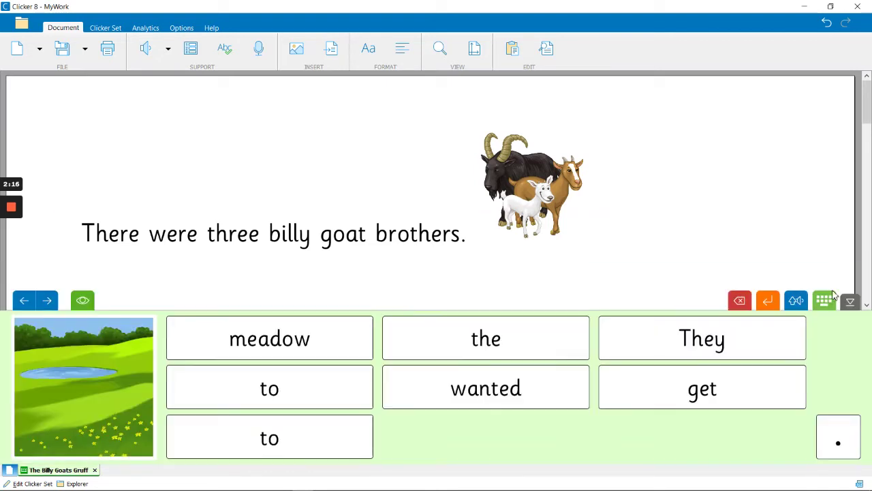
Step: Build 'They wanted to get to the meadow.' and insert the meadow picture
{"action": "left_click", "coordinate": [673, 336]}
{"action": "left_click", "coordinate": [486, 388]}
{"action": "left_click", "coordinate": [306, 387]}
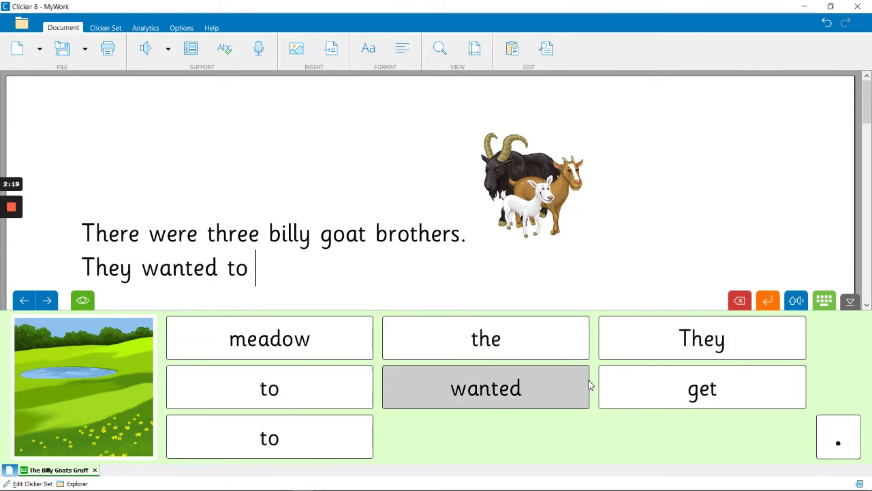
{"action": "left_click", "coordinate": [614, 388]}
{"action": "left_click", "coordinate": [362, 432]}
{"action": "left_click", "coordinate": [444, 359]}
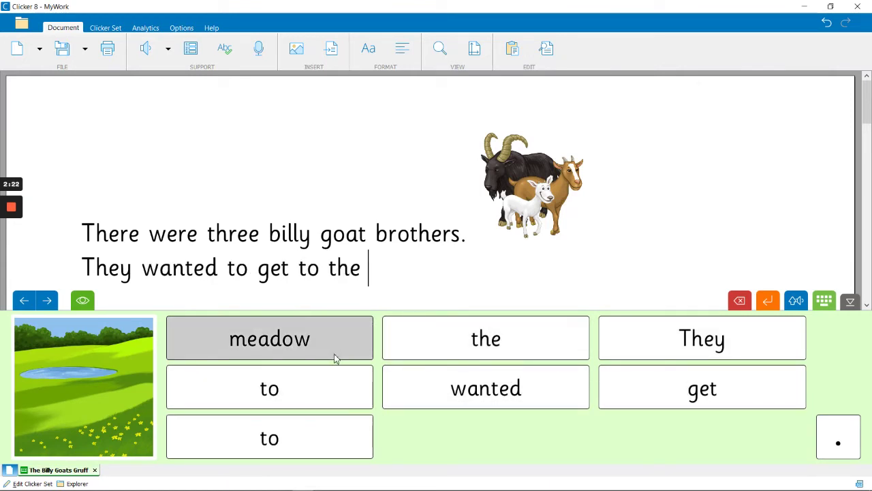
{"action": "left_click", "coordinate": [335, 359]}
{"action": "left_click", "coordinate": [828, 434]}
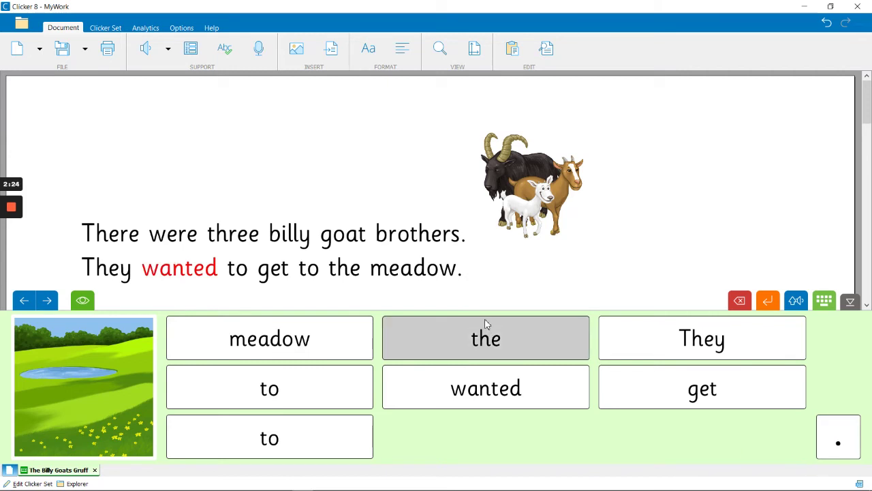
{"action": "left_click", "coordinate": [96, 405]}
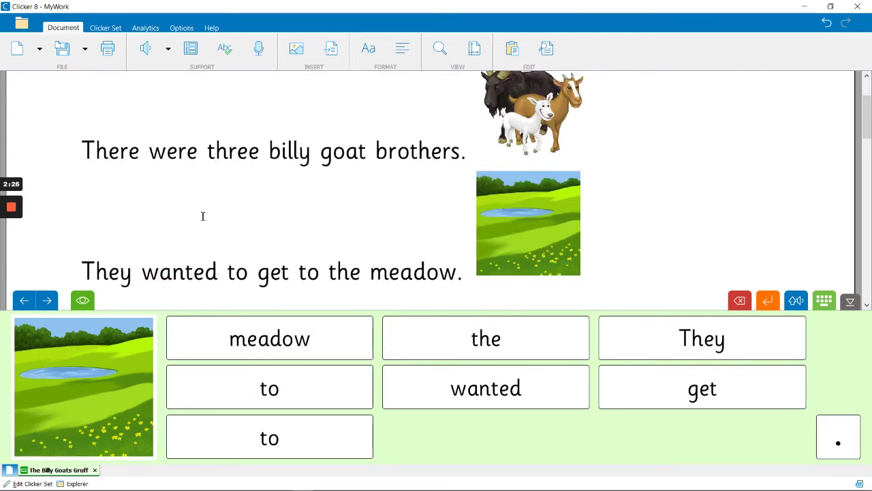
{"action": "left_click", "coordinate": [86, 55]}
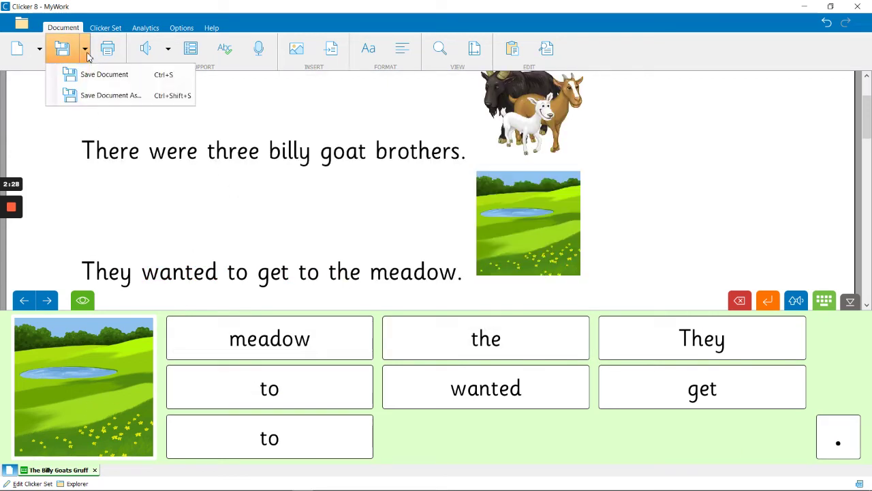
Step: Save the story as MyWork2.pdf on the Desktop and minimise Clicker 8
{"action": "left_click", "coordinate": [98, 95]}
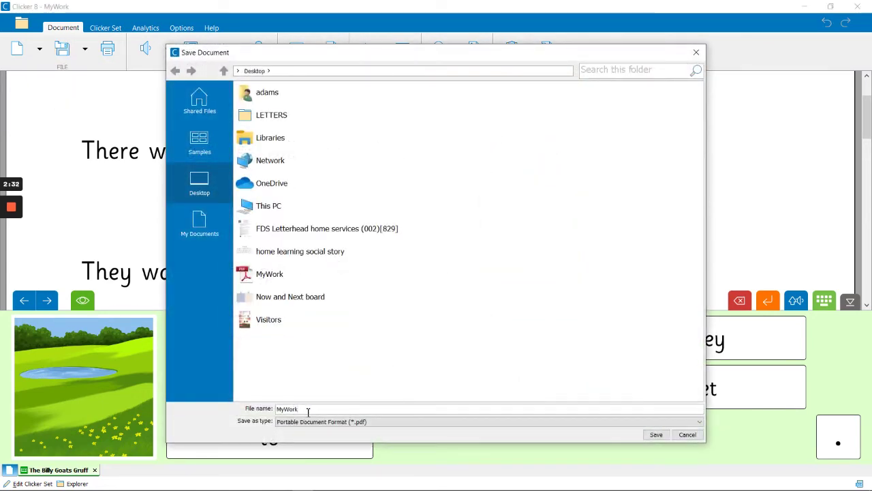
{"action": "type", "text": "2"}
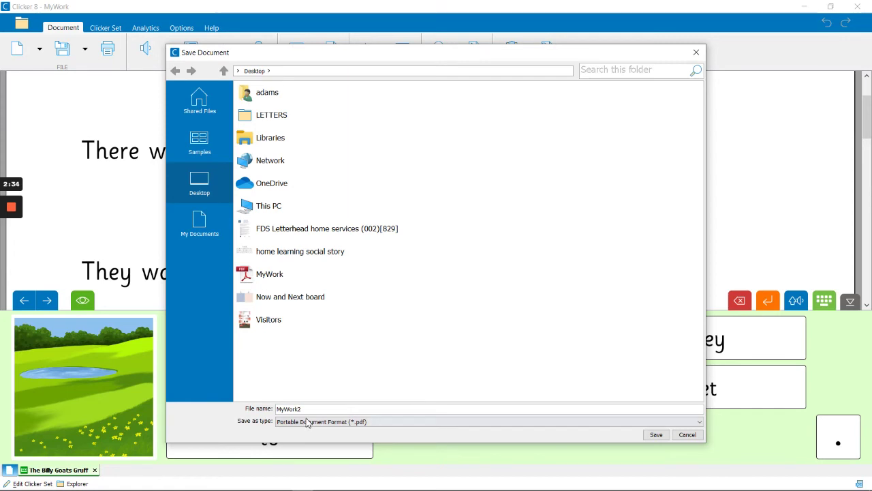
{"action": "left_click", "coordinate": [308, 421]}
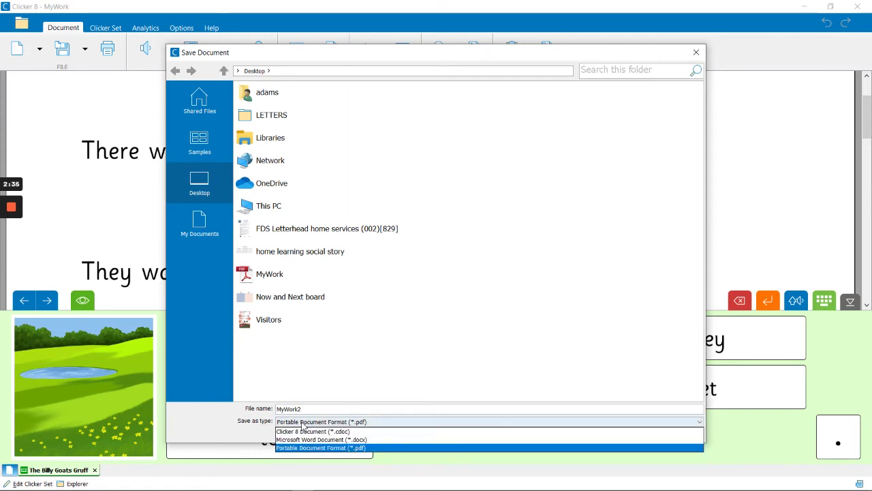
{"action": "left_click", "coordinate": [324, 449]}
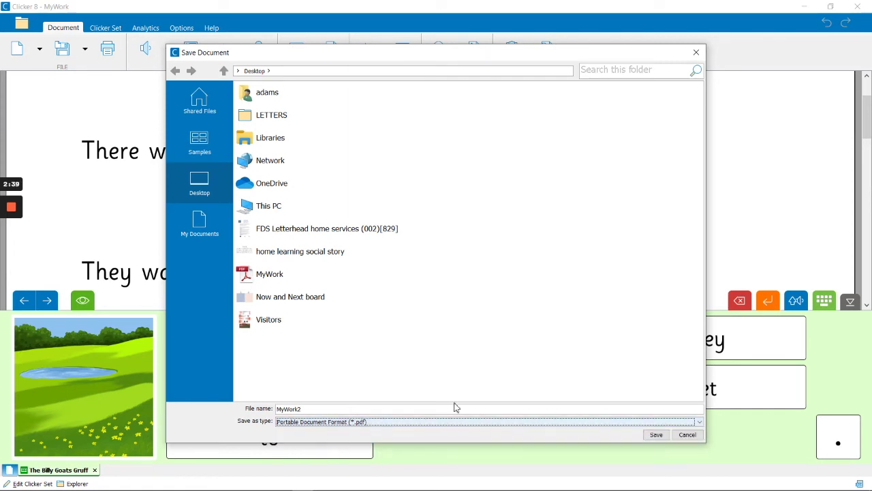
{"action": "left_click", "coordinate": [656, 435]}
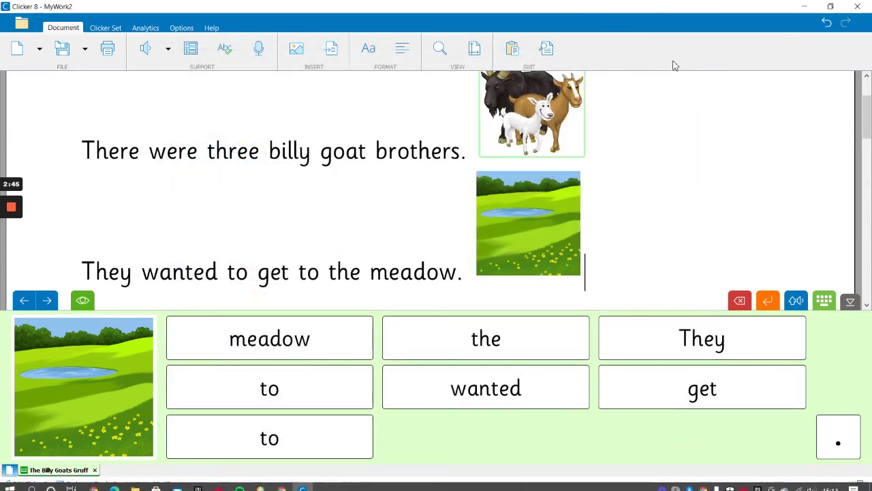
{"action": "left_click", "coordinate": [802, 8]}
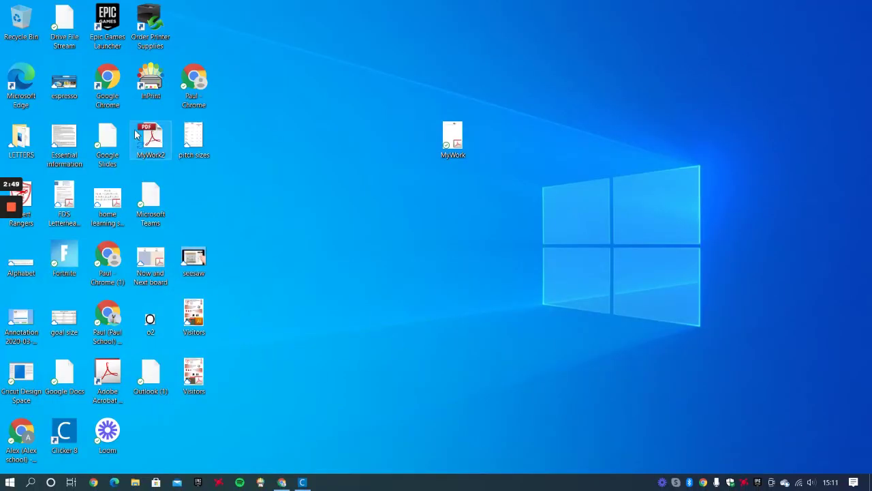
Step: Place the MyWork2 PDF icon beside MyWork and bring Seesaw back to the front
{"action": "left_click_drag", "start_coordinate": [153, 137], "coordinate": [528, 130]}
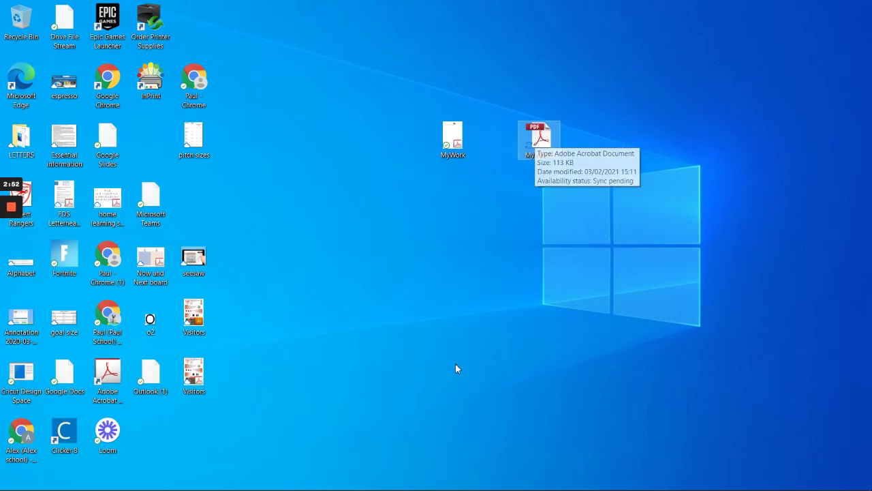
{"action": "mouse_move", "coordinate": [545, 487]}
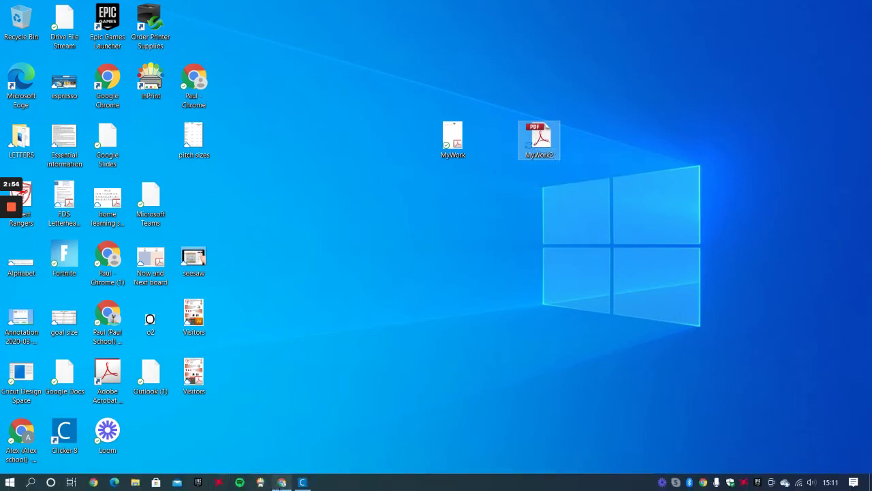
{"action": "left_click", "coordinate": [281, 483]}
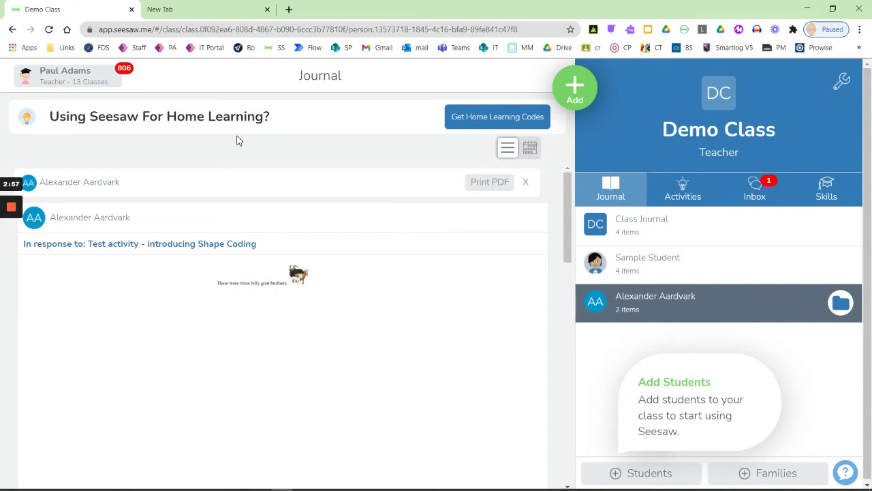
Step: From Activities, start a Post Student Work upload and choose MyWork2.pdf from the computer
{"action": "left_click", "coordinate": [703, 188]}
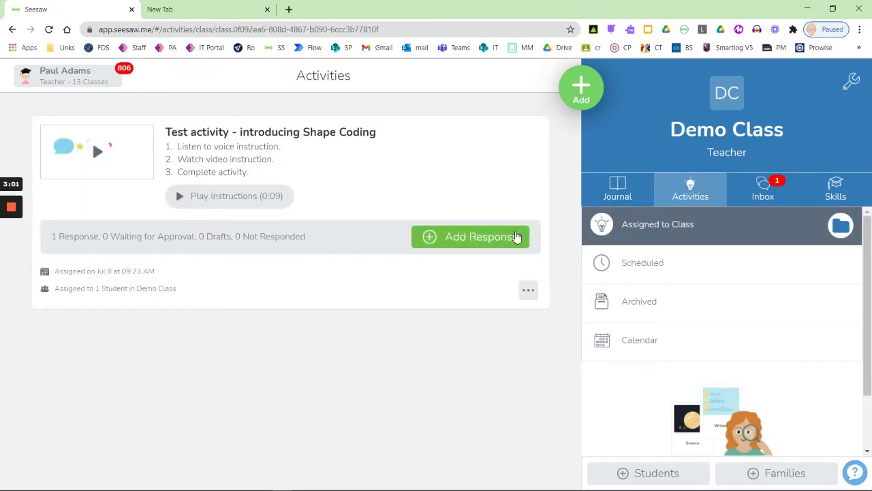
{"action": "left_click", "coordinate": [578, 89]}
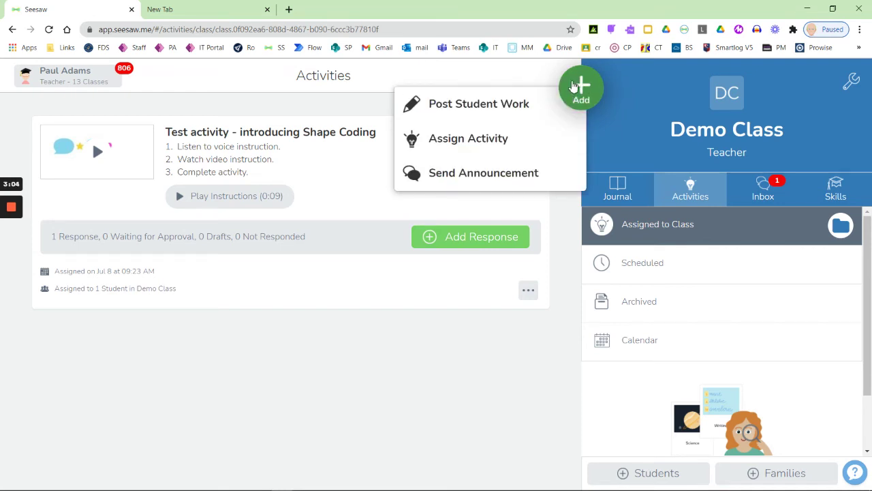
{"action": "left_click", "coordinate": [525, 106]}
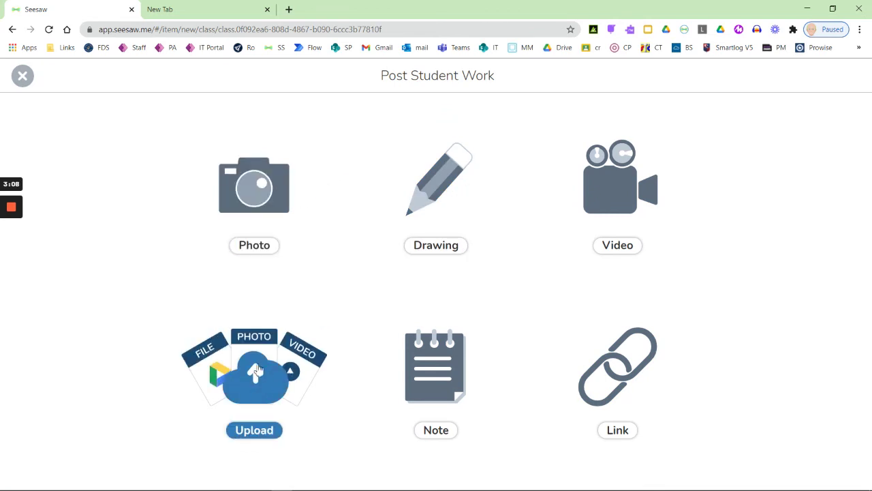
{"action": "left_click", "coordinate": [258, 372]}
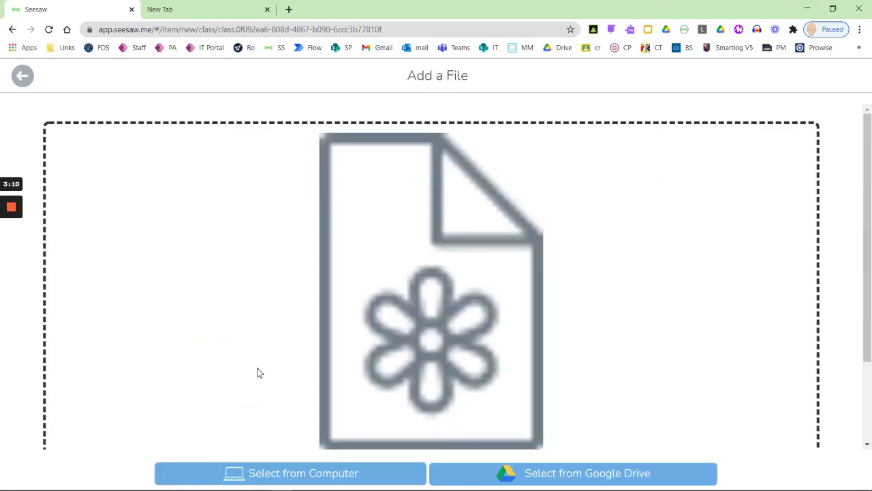
{"action": "left_click", "coordinate": [292, 474]}
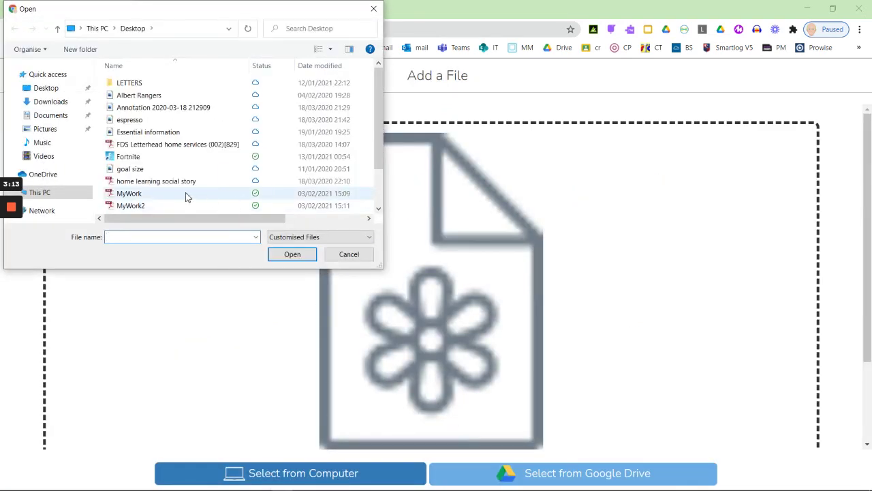
{"action": "double_click", "coordinate": [157, 205]}
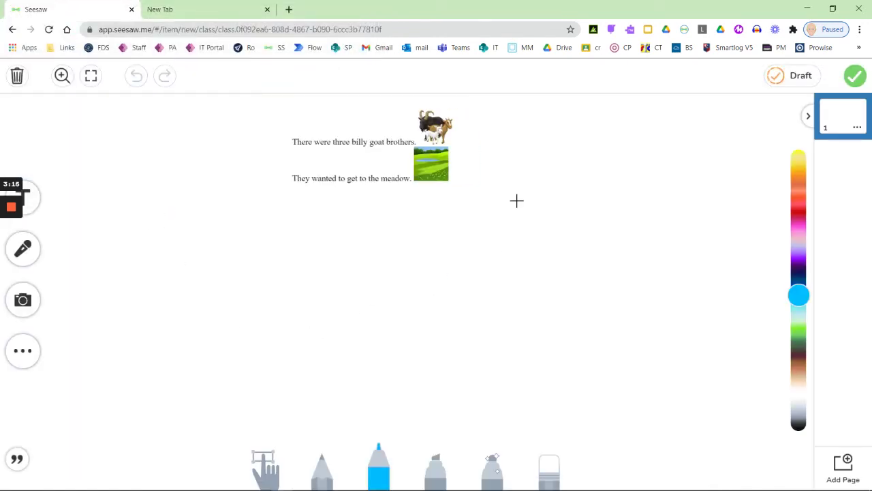
Step: Accept the uploaded page, select the student, and publish the post
{"action": "left_click", "coordinate": [854, 78]}
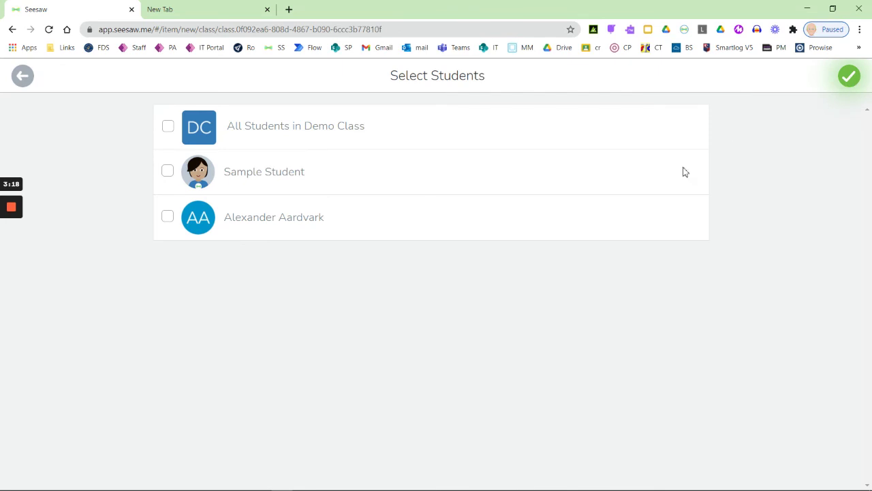
{"action": "left_click", "coordinate": [335, 216]}
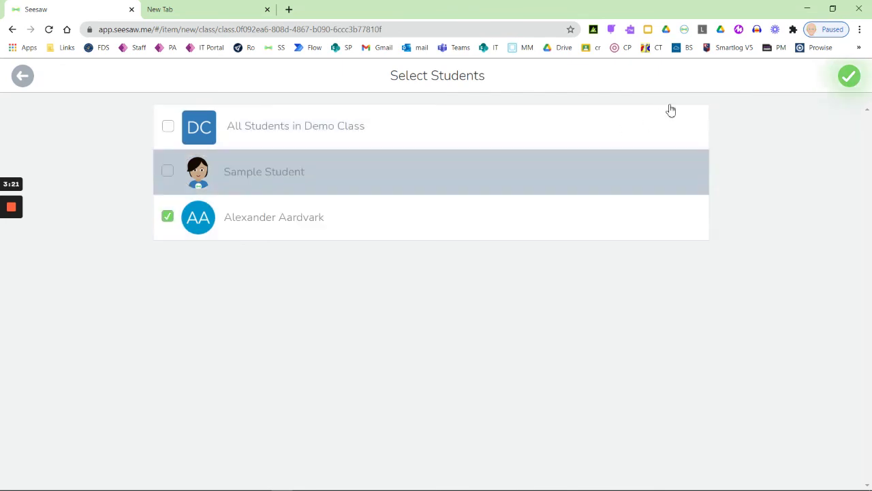
{"action": "left_click", "coordinate": [849, 78]}
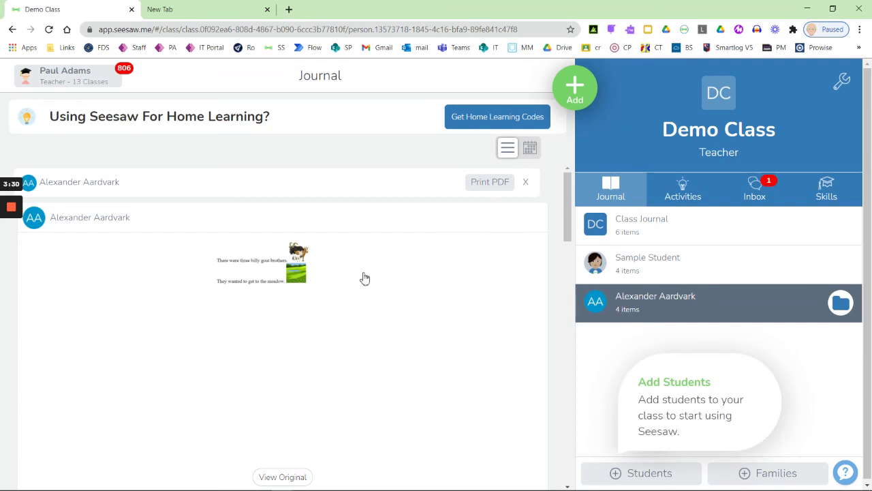
Step: Open the goat story post and switch it into Edit Post mode
{"action": "left_click", "coordinate": [308, 277]}
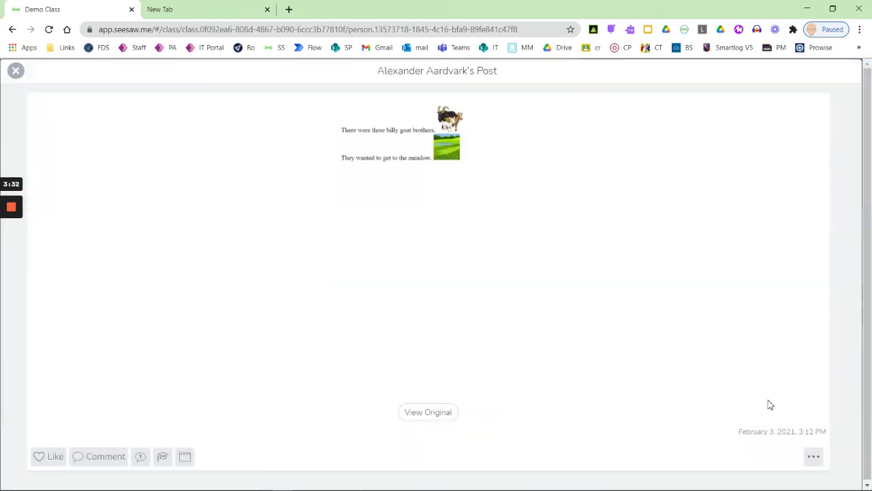
{"action": "left_click", "coordinate": [813, 456]}
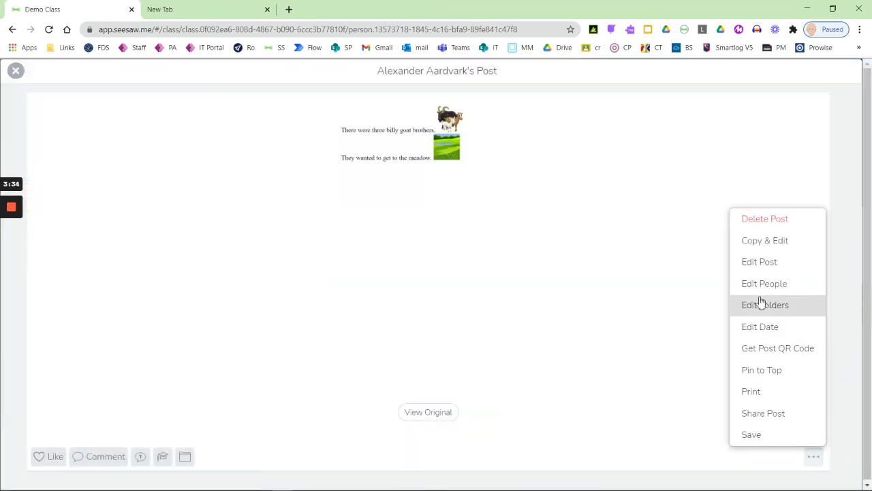
{"action": "left_click", "coordinate": [756, 270]}
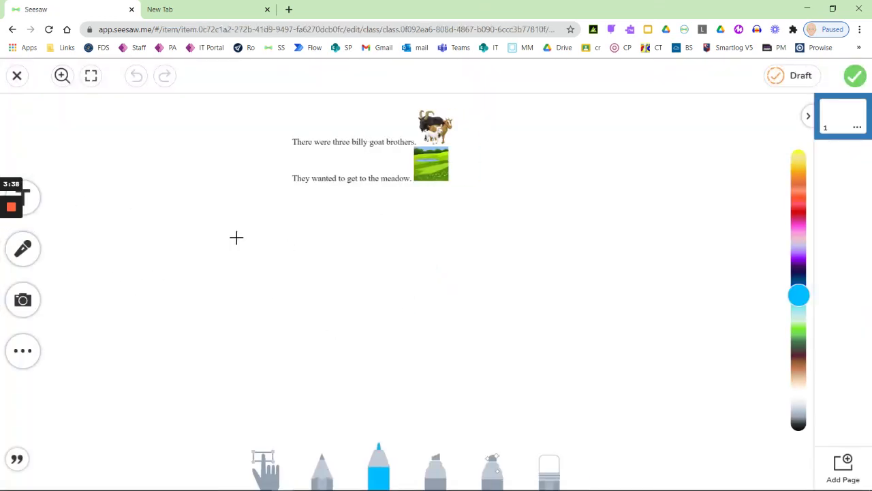
Step: Add a tilted 'Completed' text label at the upper left and save the post
{"action": "left_click", "coordinate": [28, 198]}
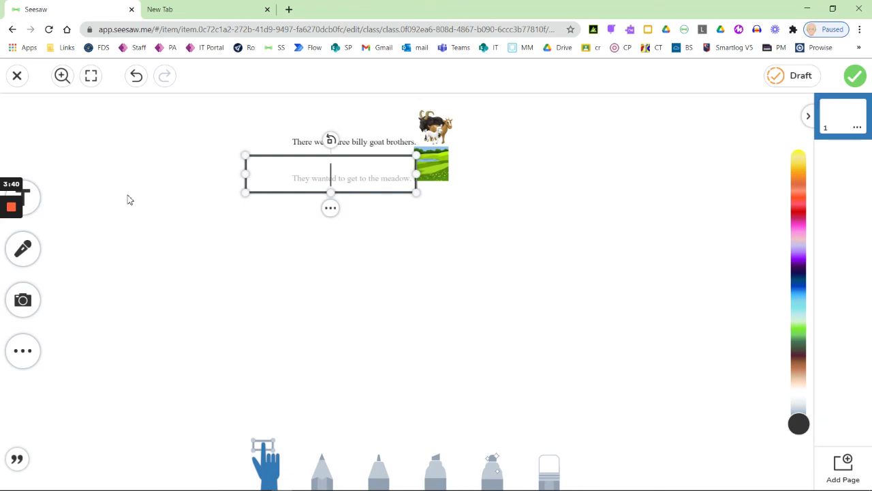
{"action": "type", "text": "Completed"}
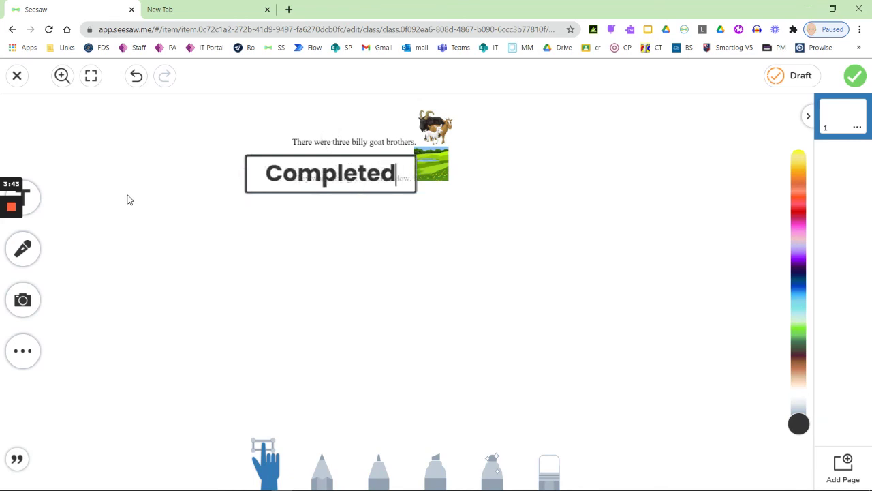
{"action": "left_click", "coordinate": [183, 227]}
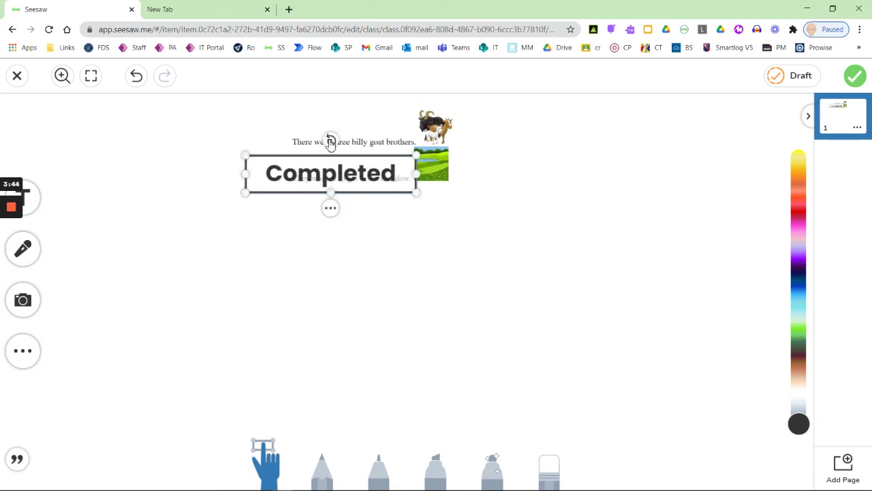
{"action": "left_click_drag", "start_coordinate": [330, 141], "coordinate": [159, 136]}
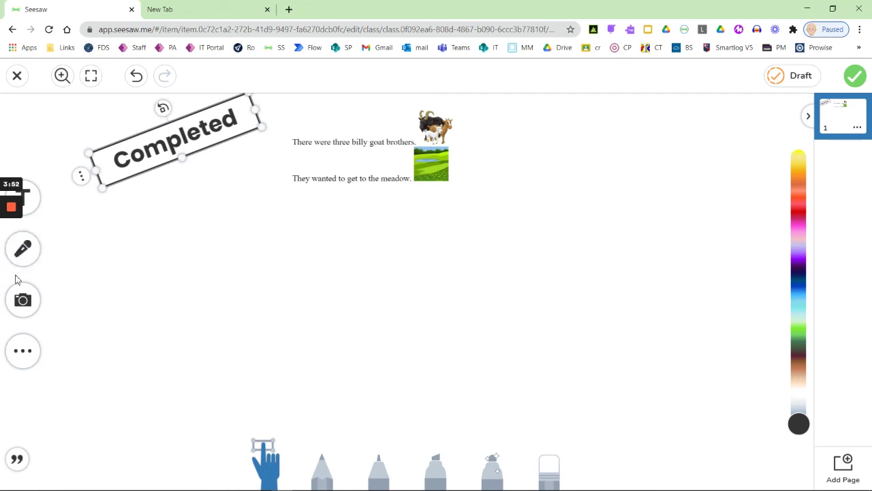
{"action": "left_click", "coordinate": [855, 76]}
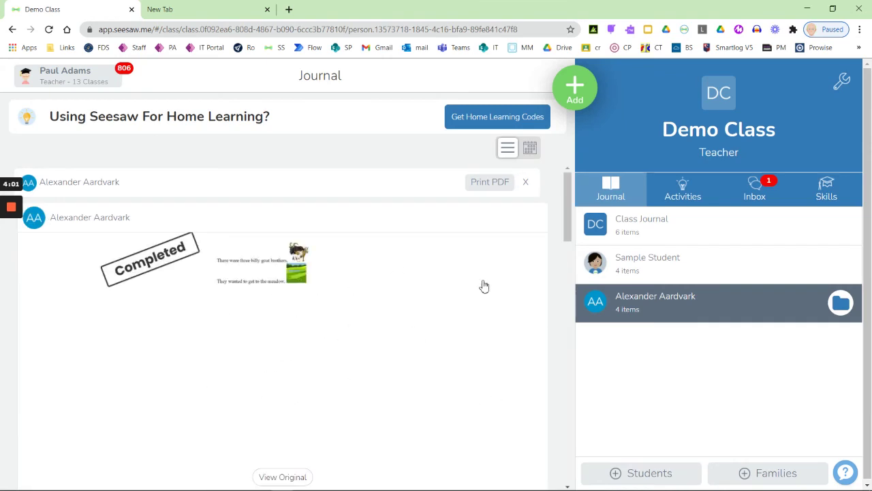
{"action": "scroll", "coordinate": [482, 286], "scroll_direction": "down", "scroll_amount": 1}
{"action": "mouse_move", "coordinate": [9, 211]}
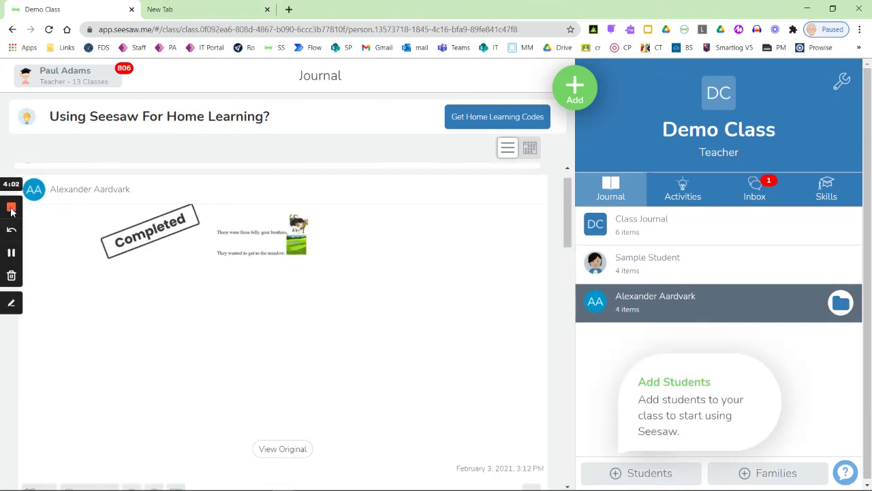